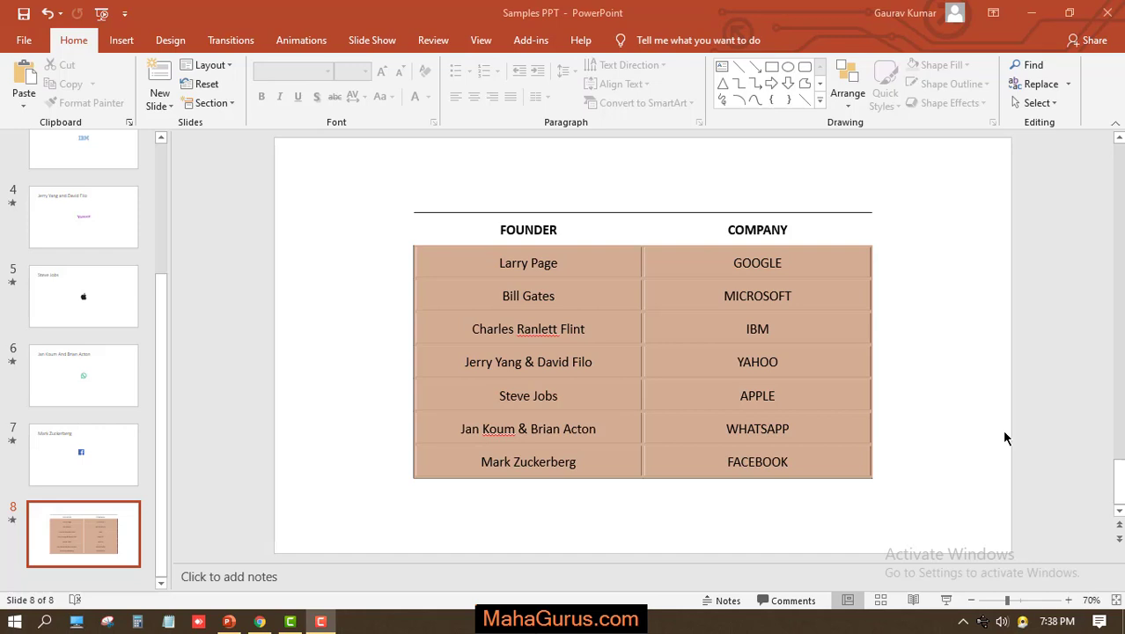
Select slide 7, the Mark Zuckerberg slide with the Facebook logo, in the thumbnail pane
left_click(181, 364)
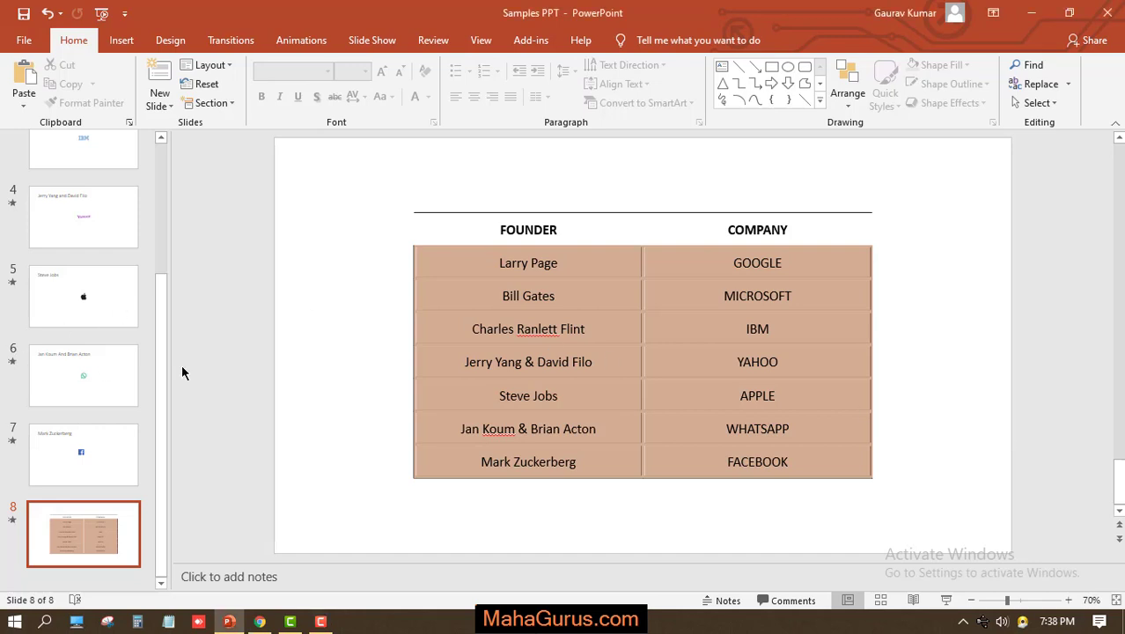
key("Up")
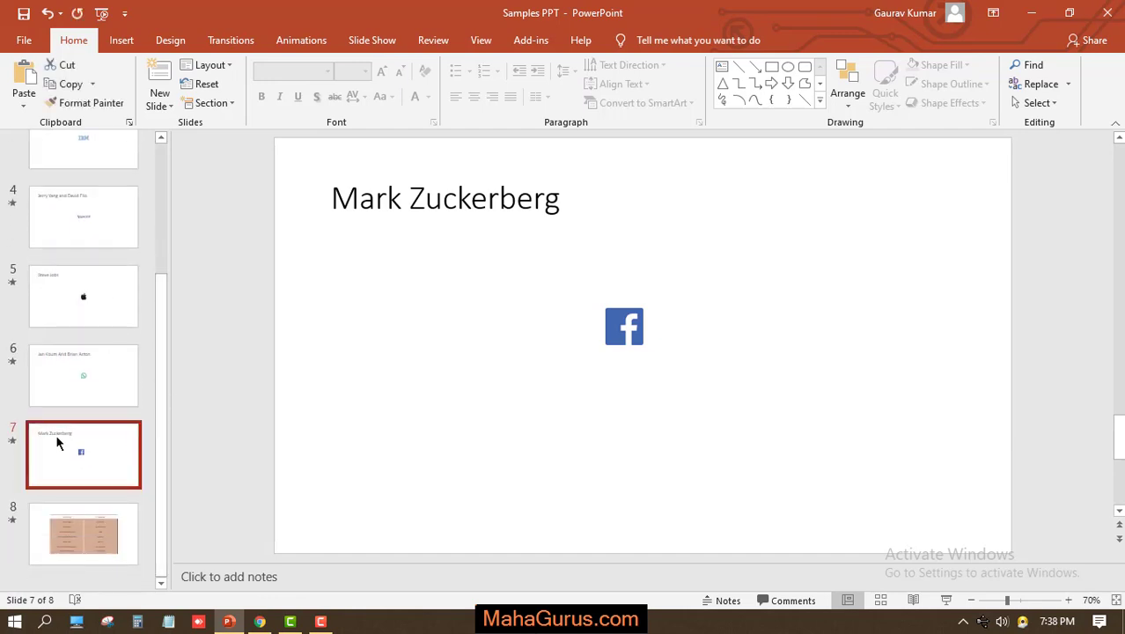
Choose the Forward or Next action button from the Insert Shapes gallery
left_click(426, 400)
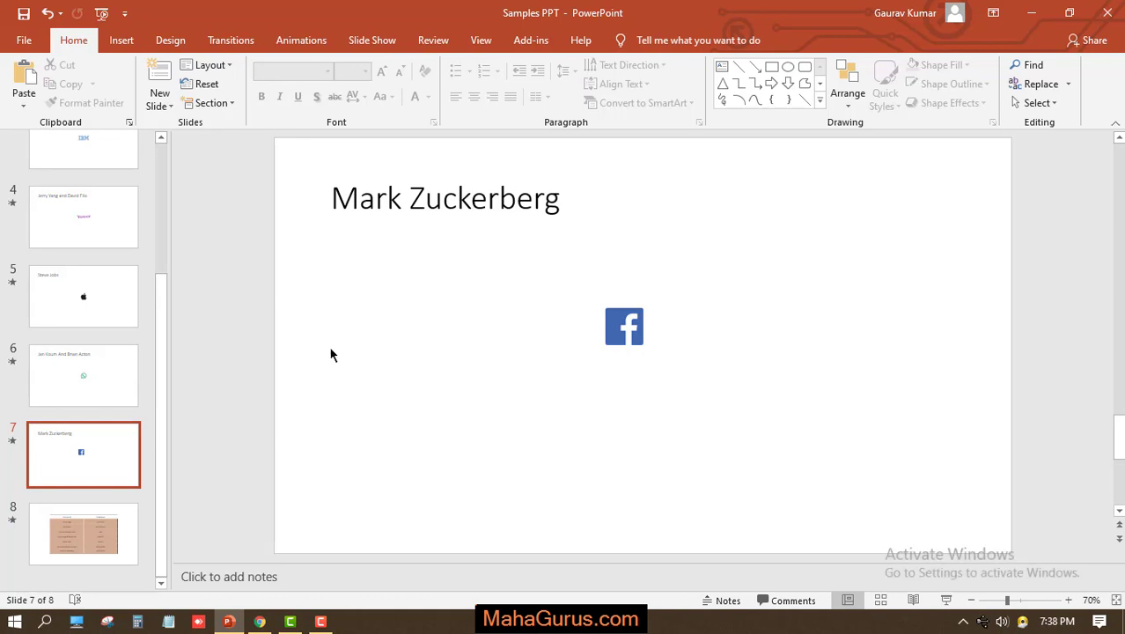
left_click(120, 40)
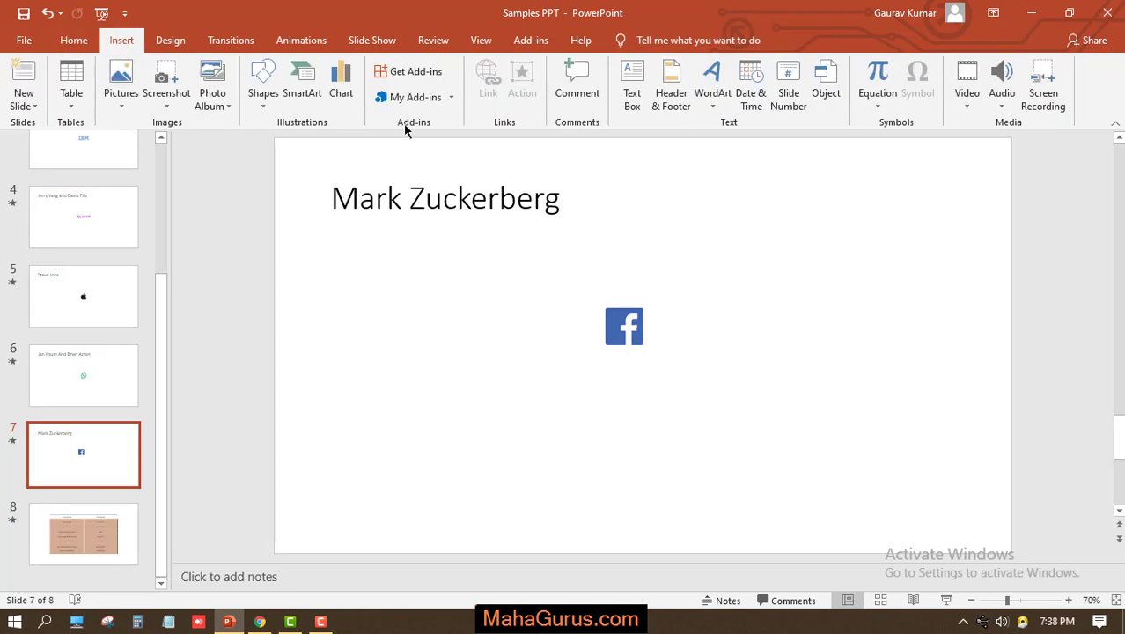
left_click(267, 104)
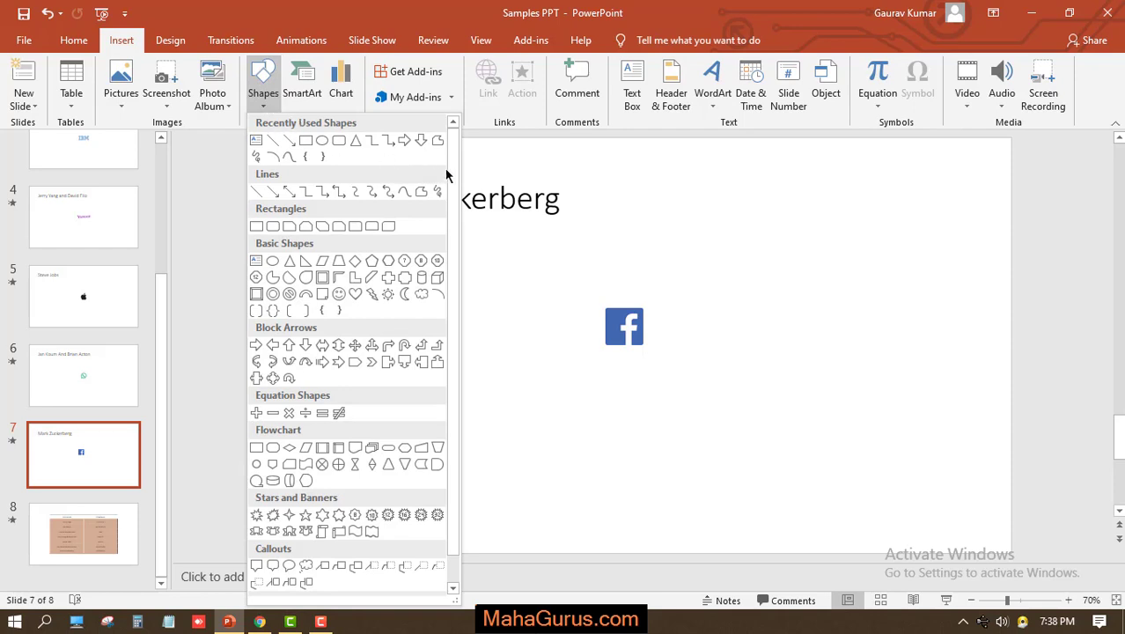
scroll(445, 229, "down", 1)
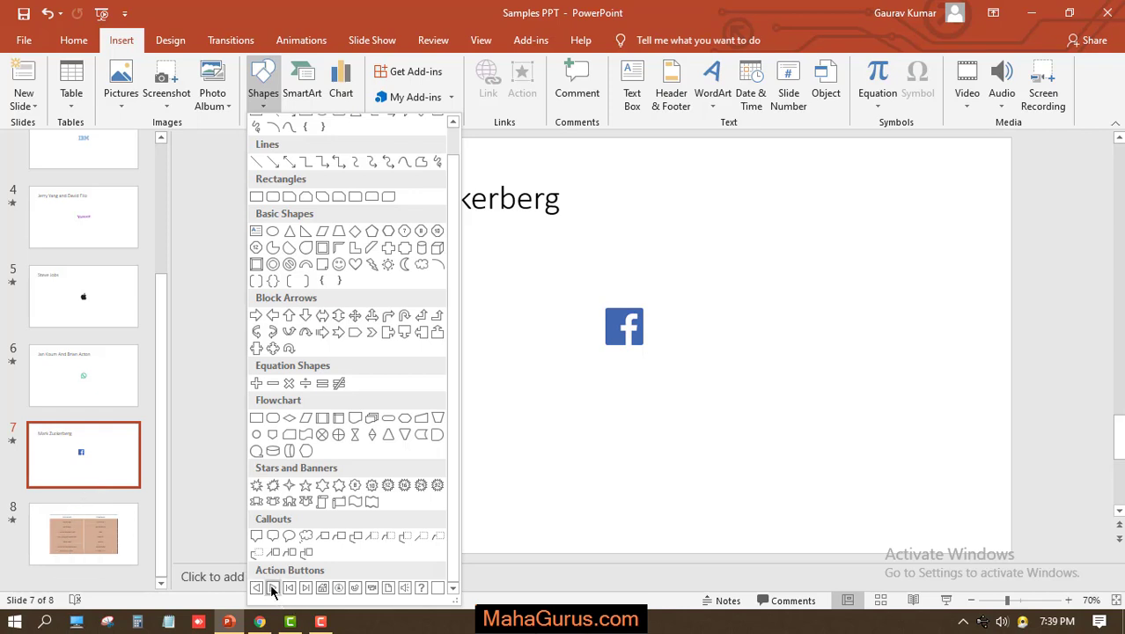
left_click(272, 587)
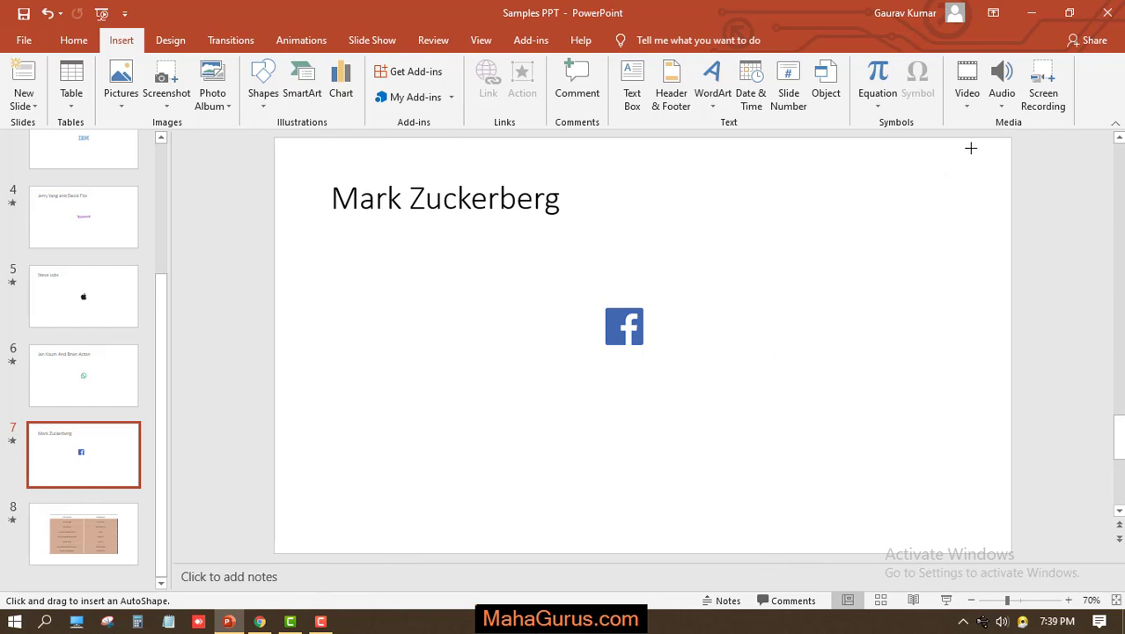
Draw the action button in slide 7's top-right corner, hyperlinked to Next Slide
left_click_drag(970, 147, 1001, 176)
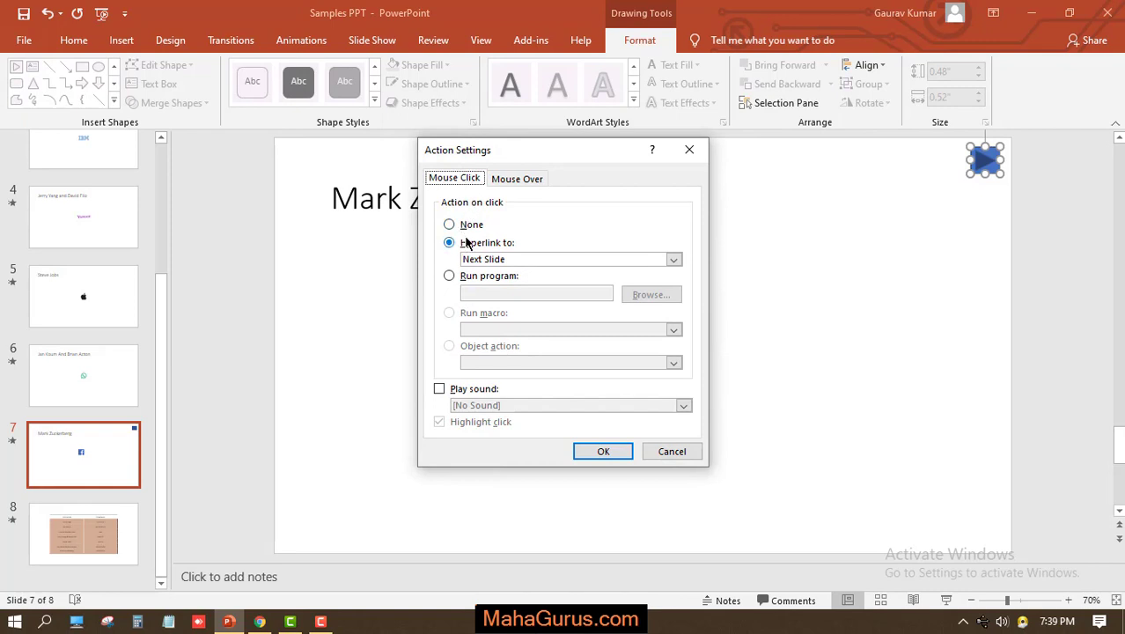
left_click(536, 259)
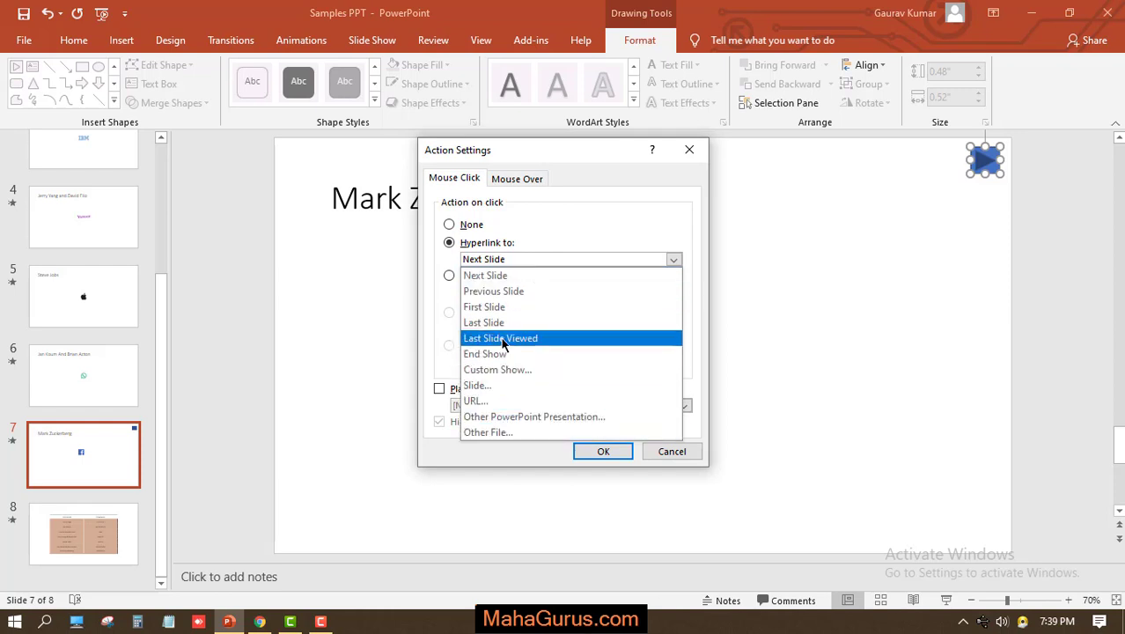
left_click(618, 274)
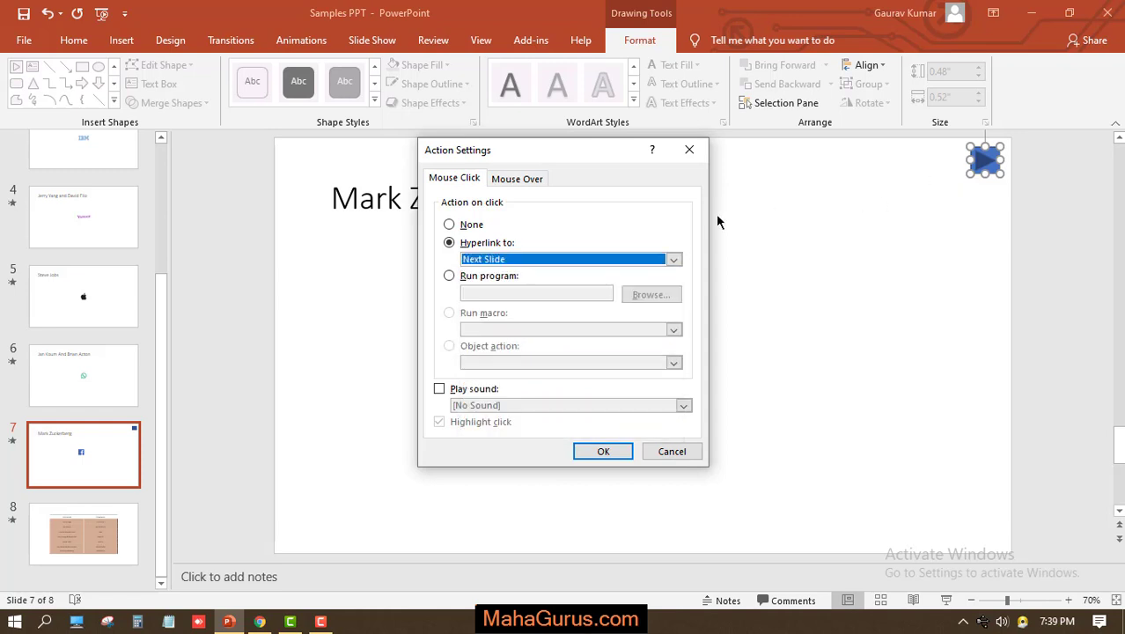
Try the Run program action, then switch back to Hyperlink to: Next Slide
left_click(451, 278)
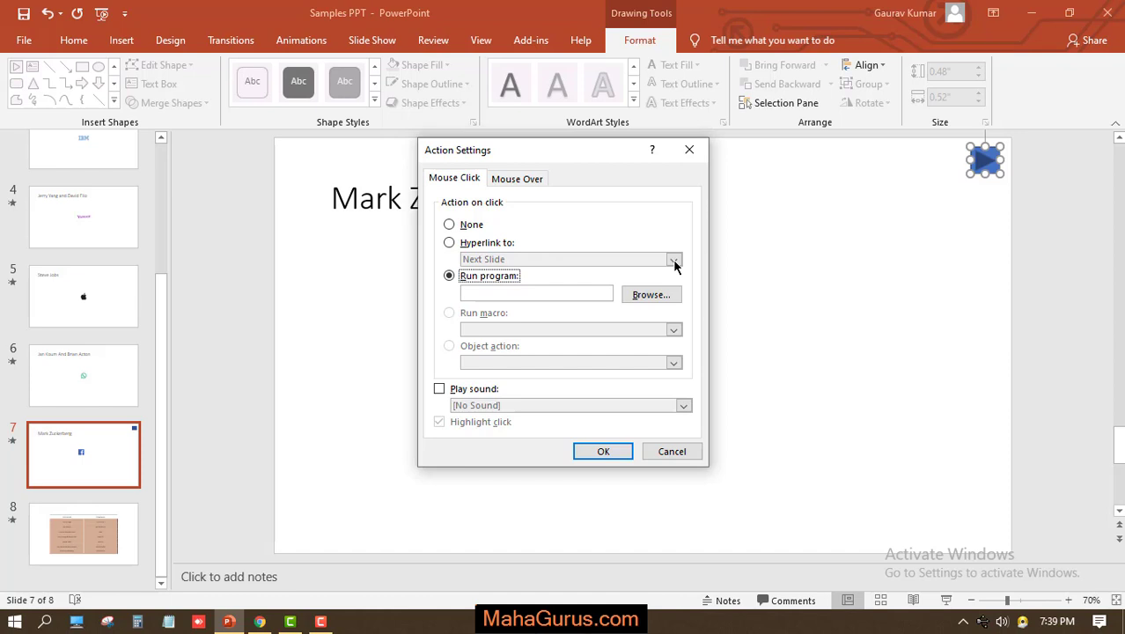
left_click(463, 245)
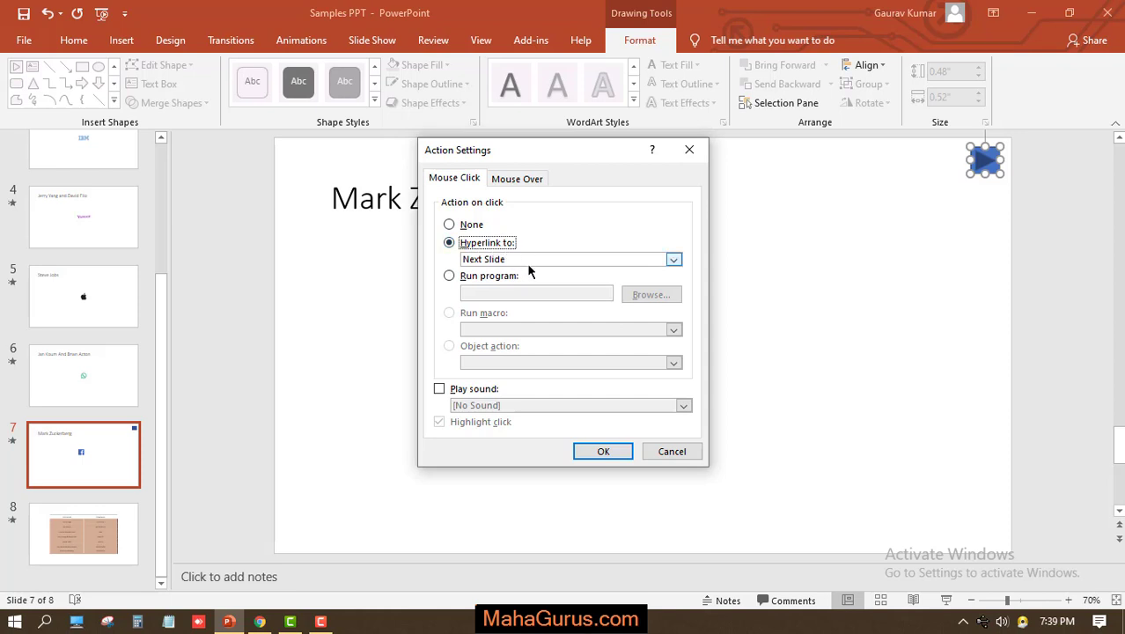
left_click(527, 264)
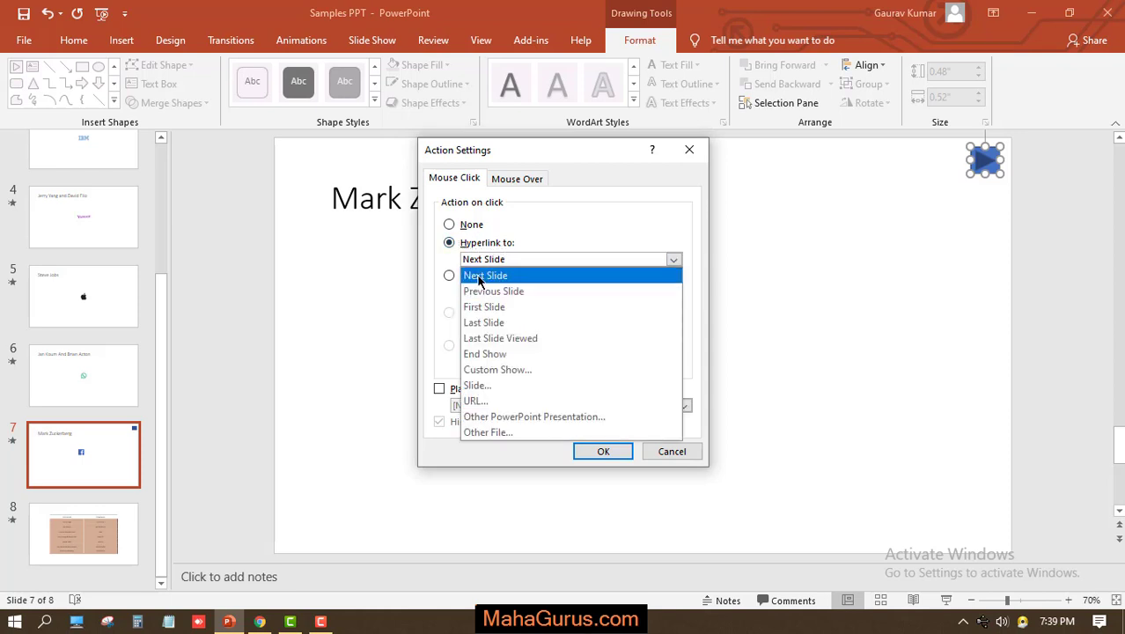
left_click(484, 276)
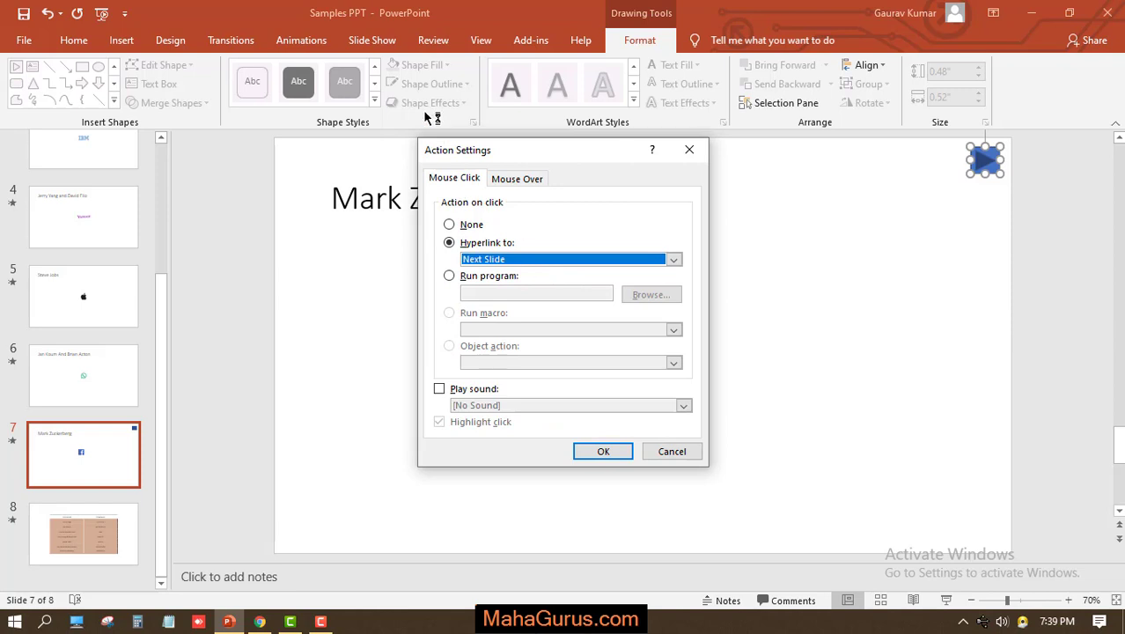
left_click(517, 261)
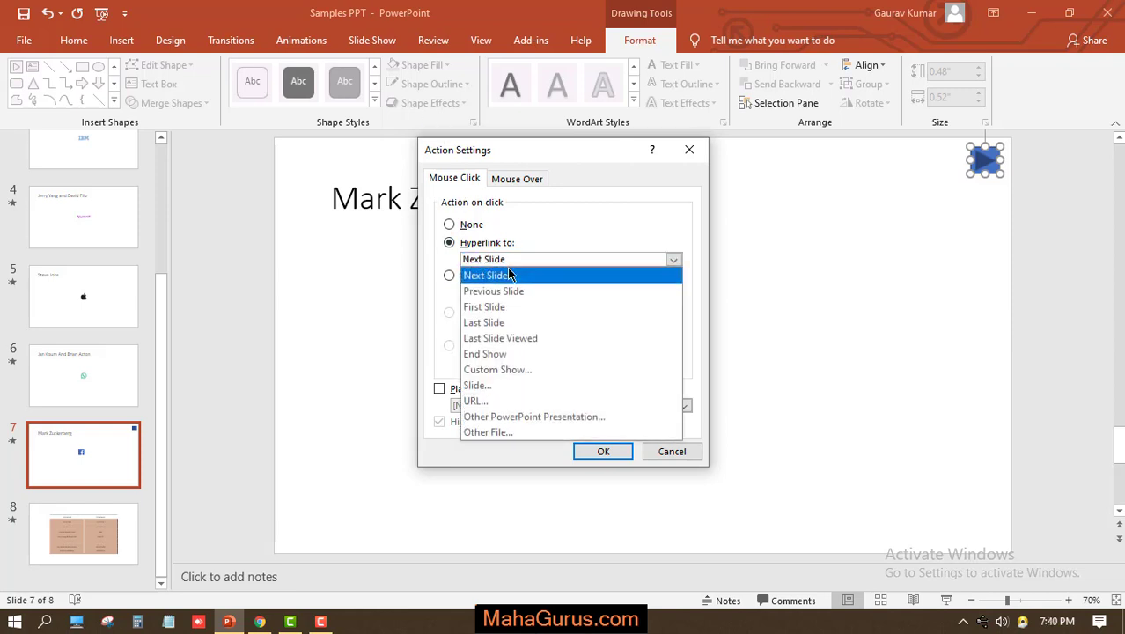
left_click(503, 276)
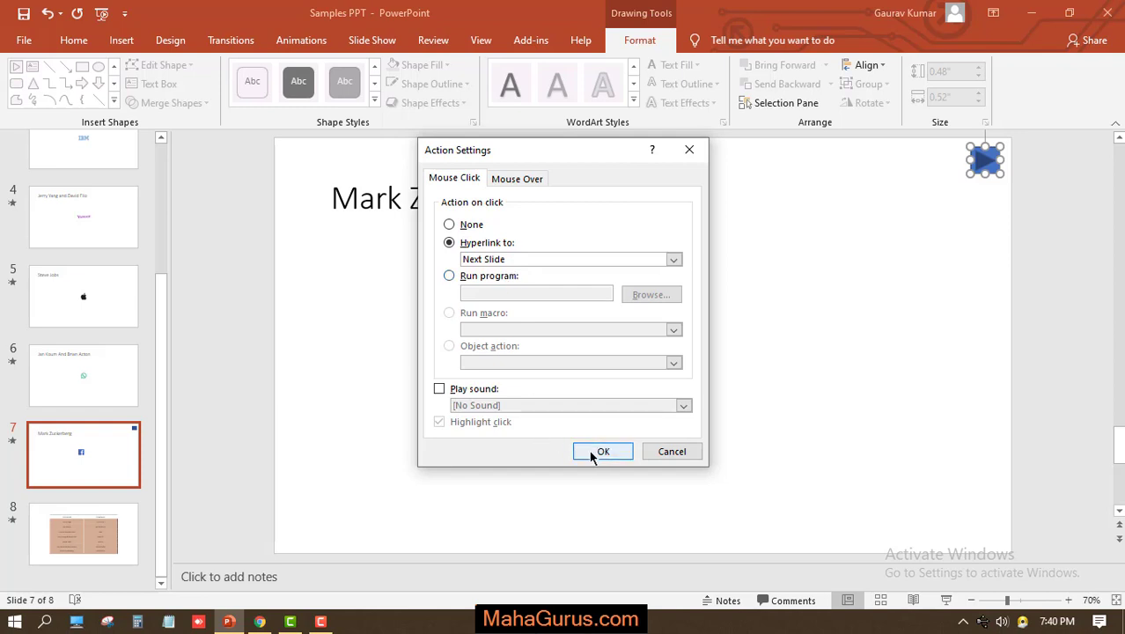
Make the button play the Arrow sound on click and confirm Action Settings
left_click(439, 389)
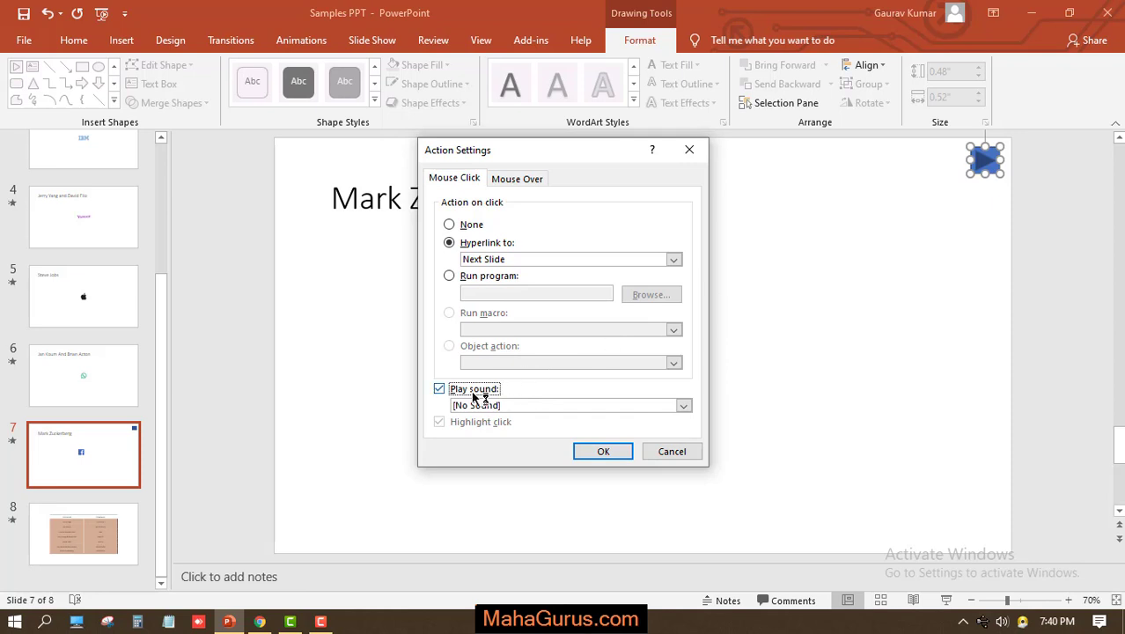
left_click(535, 404)
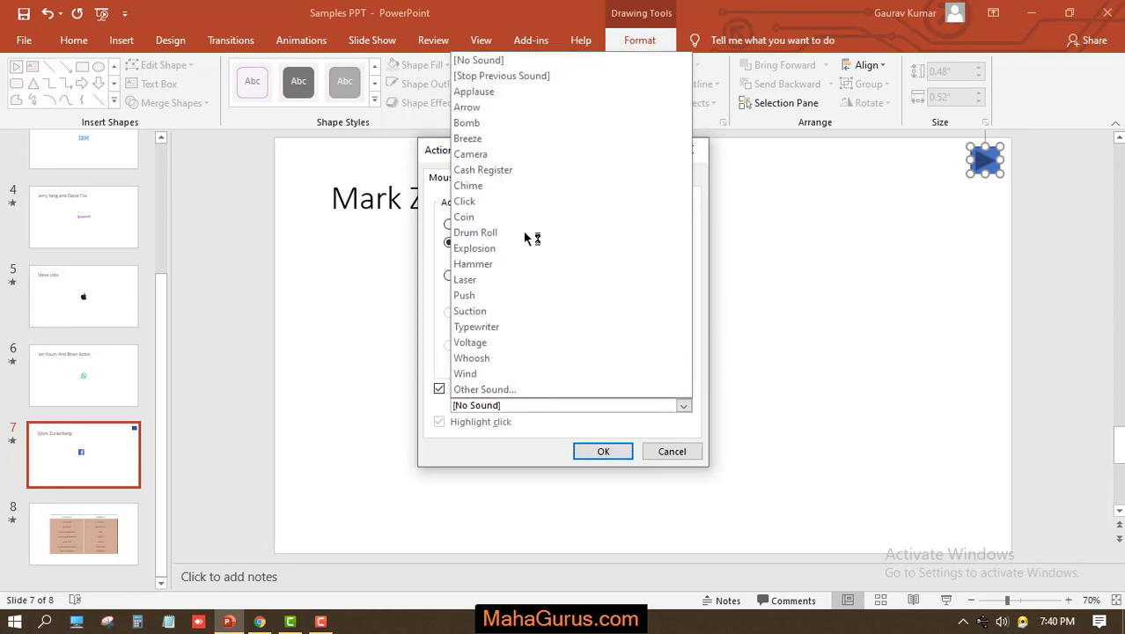
left_click(513, 106)
left_click(594, 452)
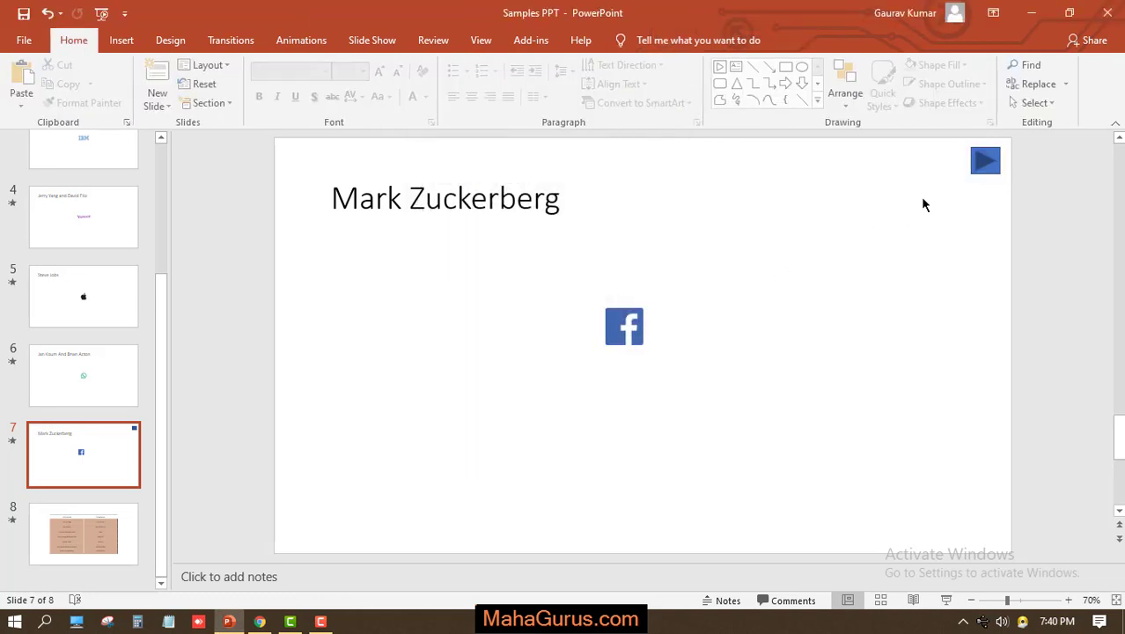
Apply a blue filled shape style and a bevel effect to the action button
left_click(991, 158)
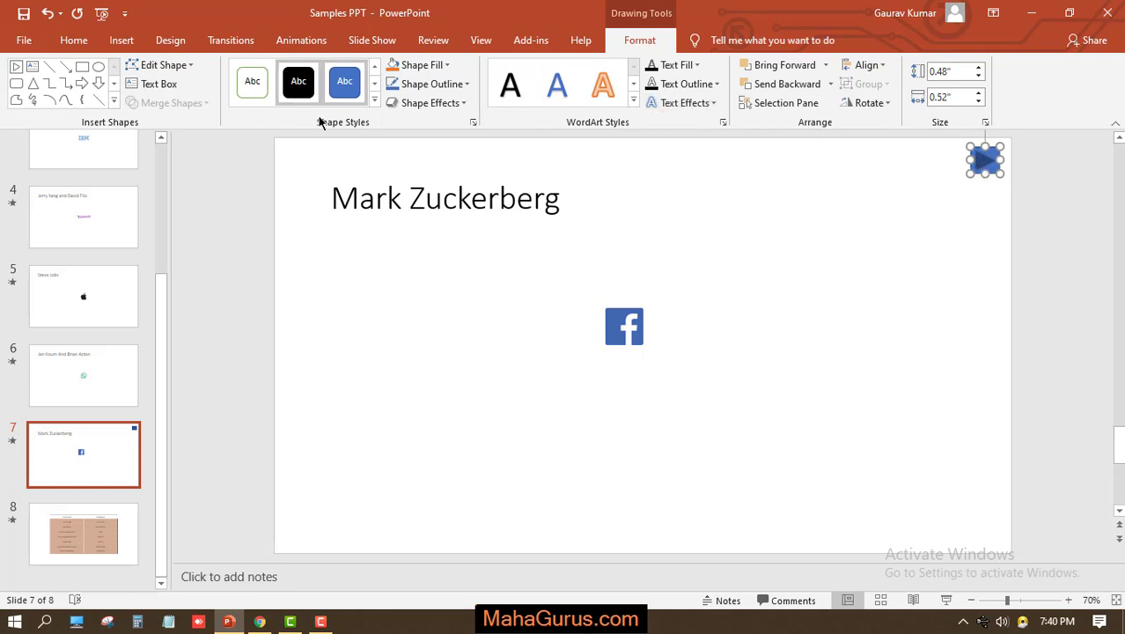
left_click(375, 100)
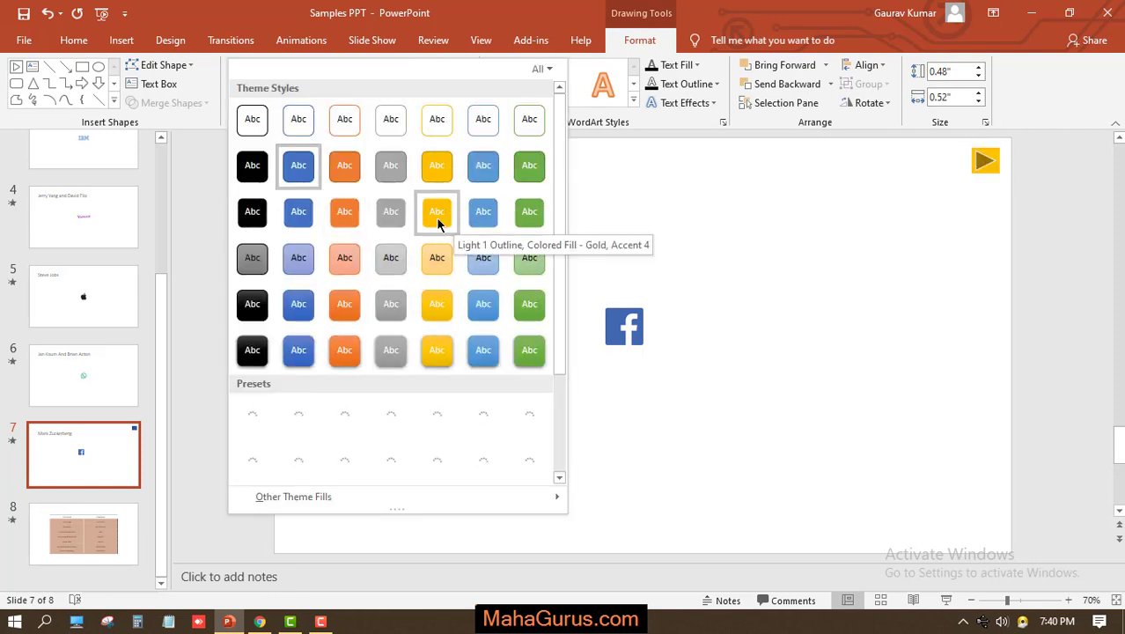
left_click(470, 313)
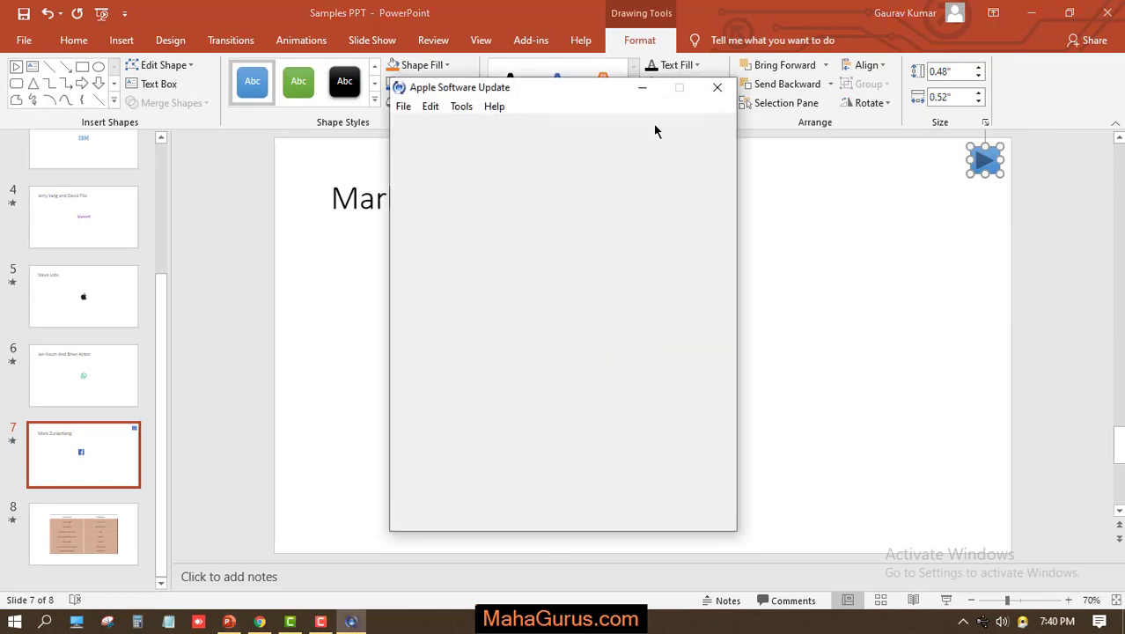
left_click(718, 89)
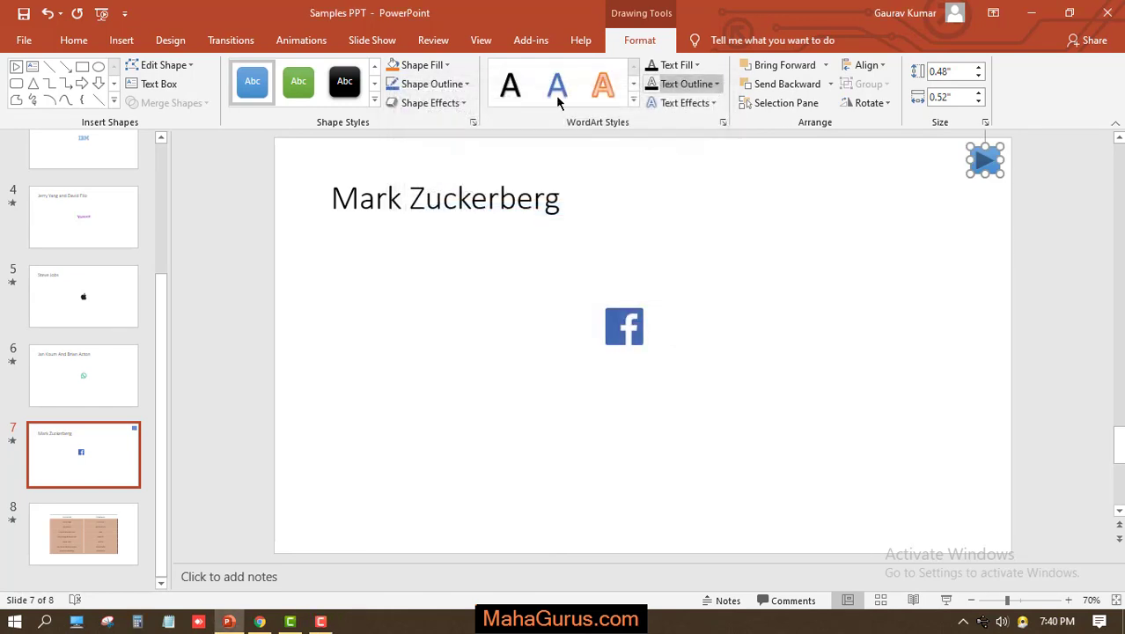
left_click(442, 108)
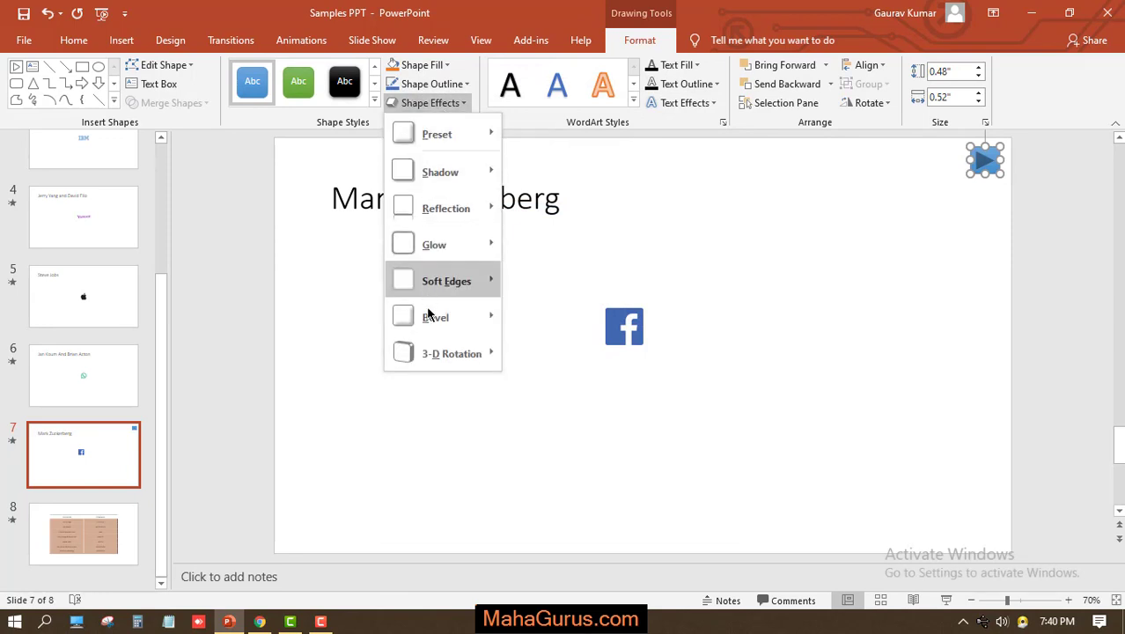
mouse_move(442, 317)
left_click(525, 409)
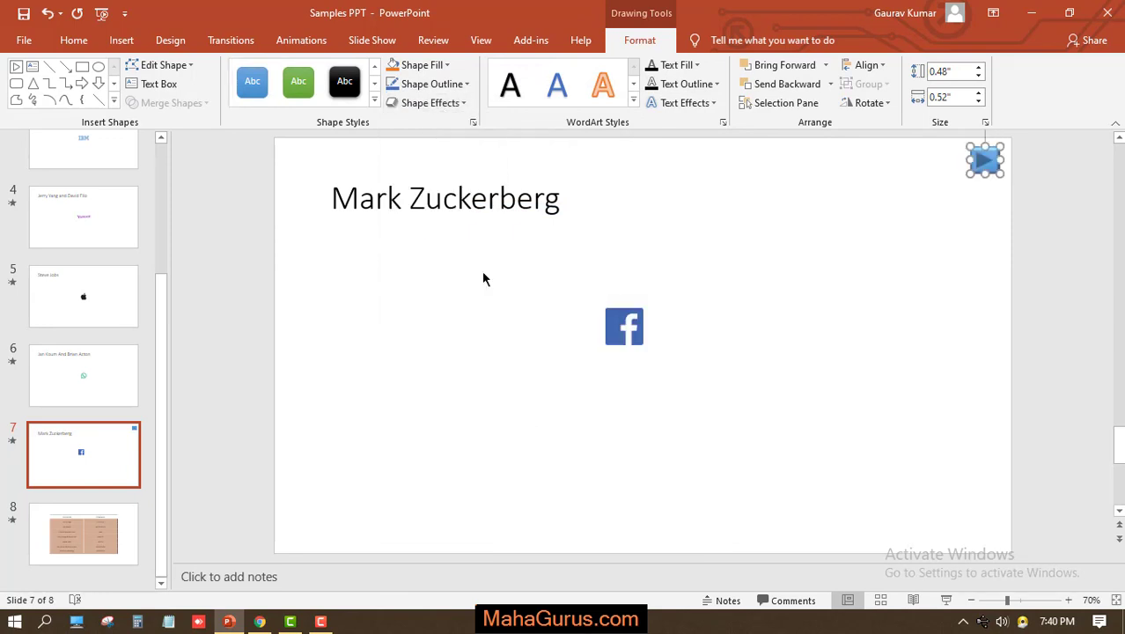
Give the button a yellow outline and a yellow fill
left_click(434, 86)
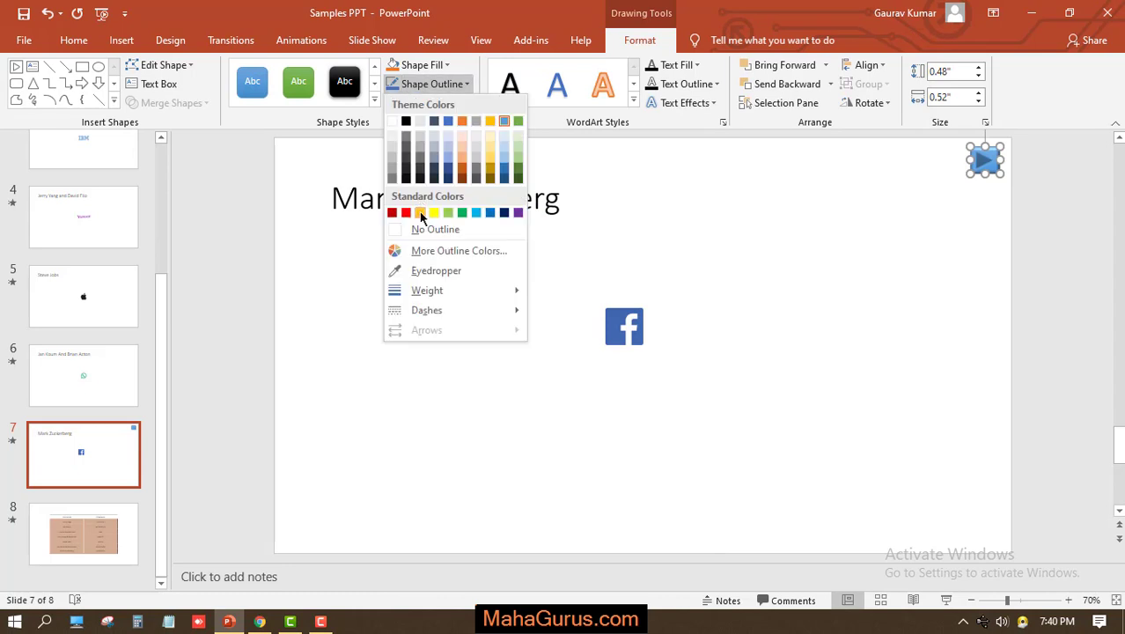
left_click(419, 214)
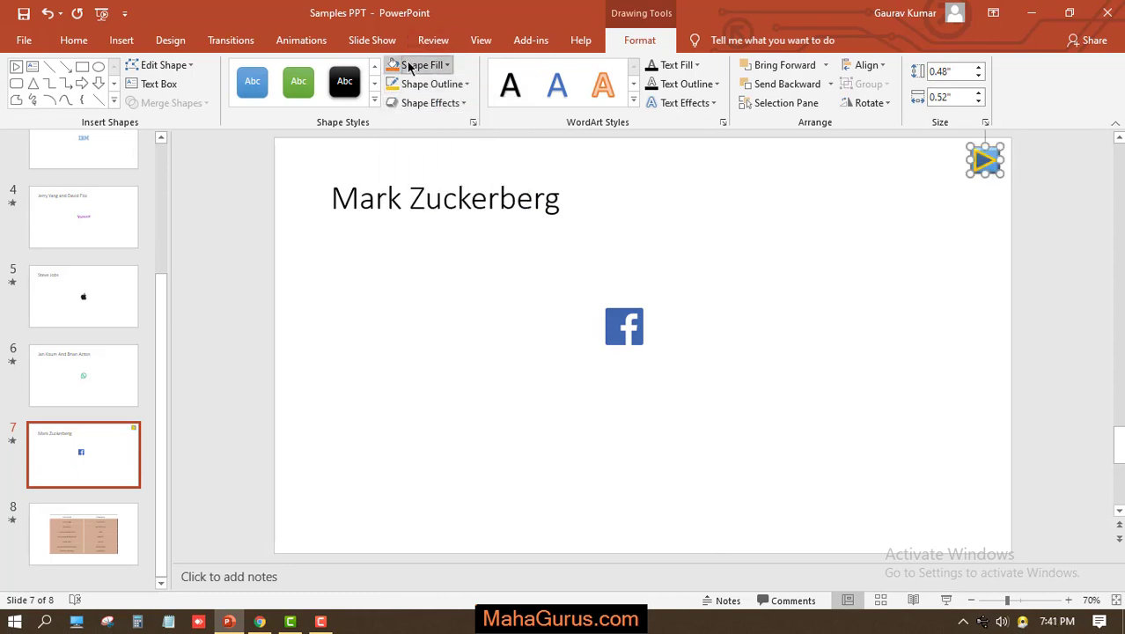
left_click(407, 64)
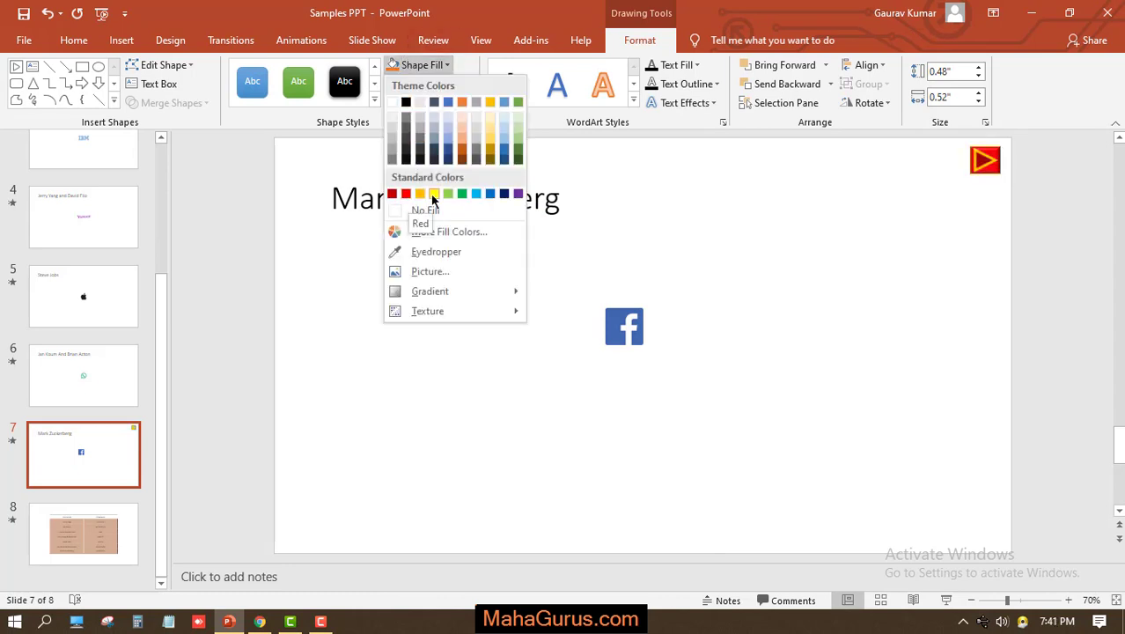
left_click(433, 195)
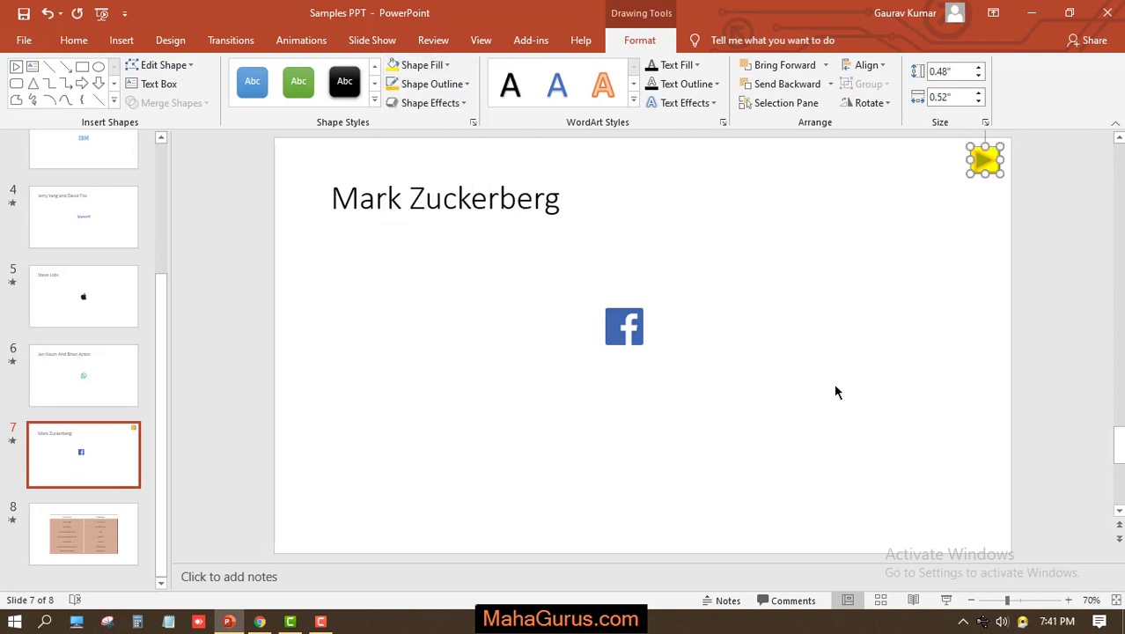
left_click(879, 290)
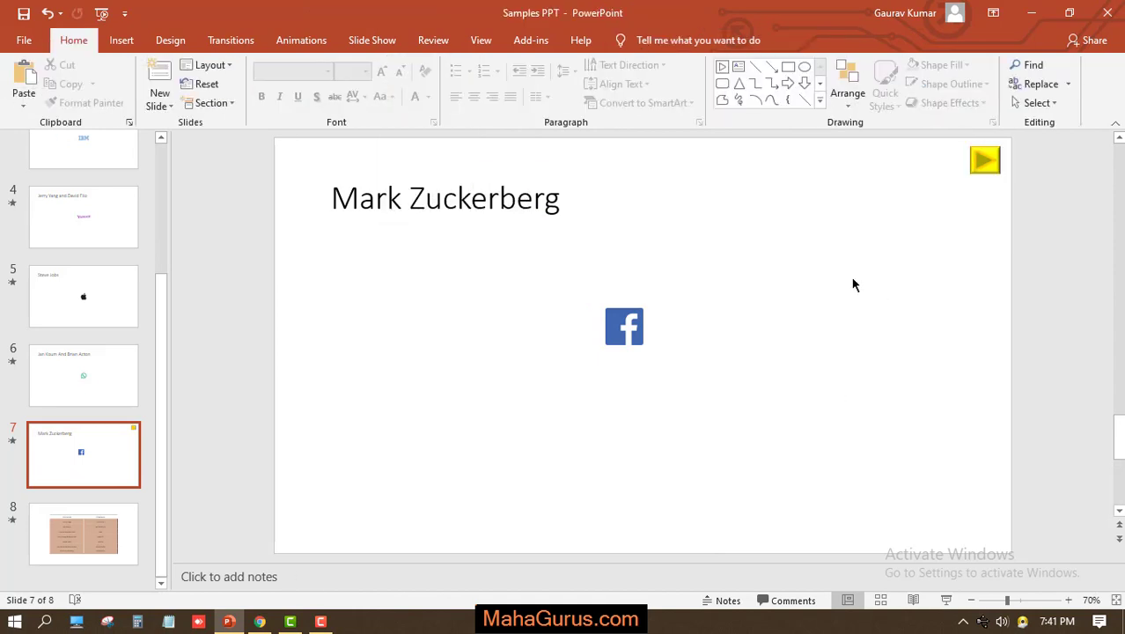
left_click(945, 602)
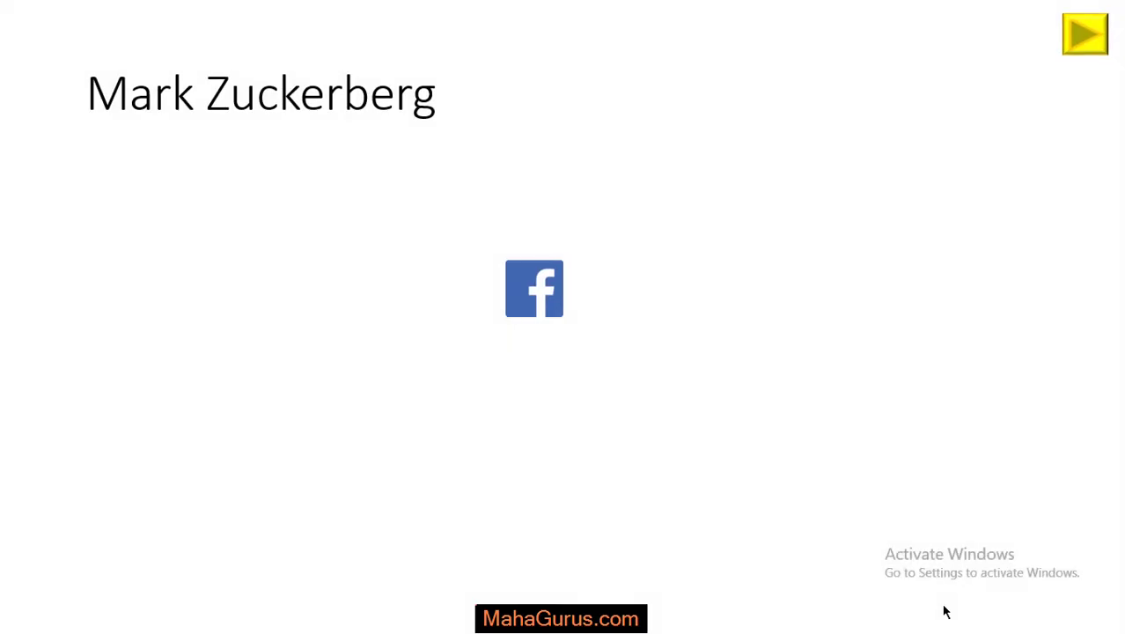
left_click(1081, 40)
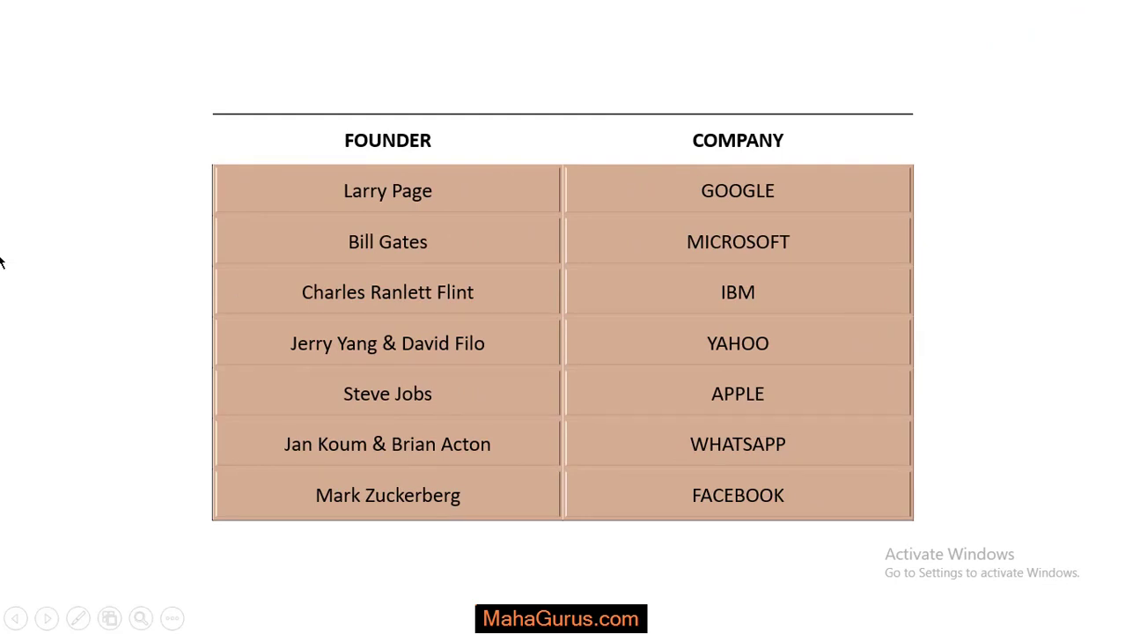
key("Right")
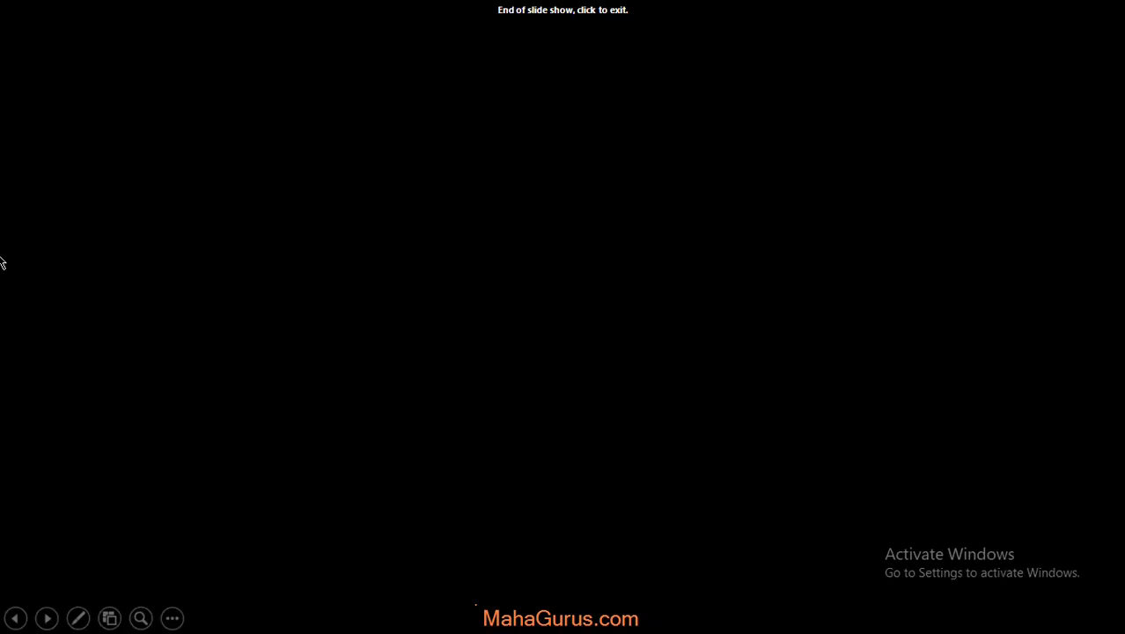
key("Right")
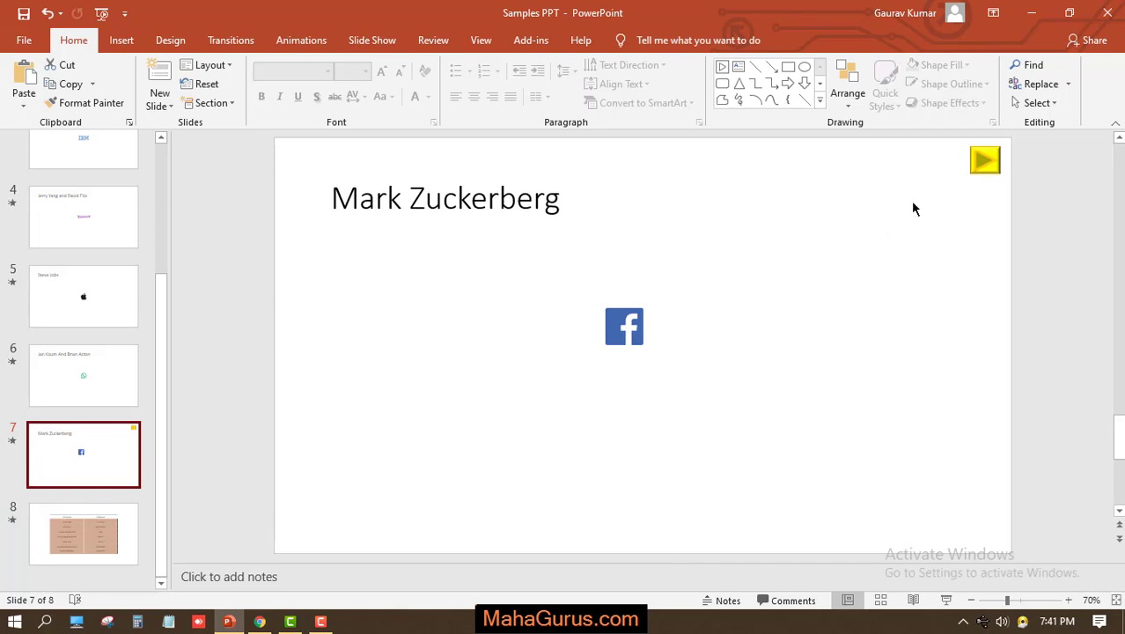
left_click(981, 170)
left_click(654, 290)
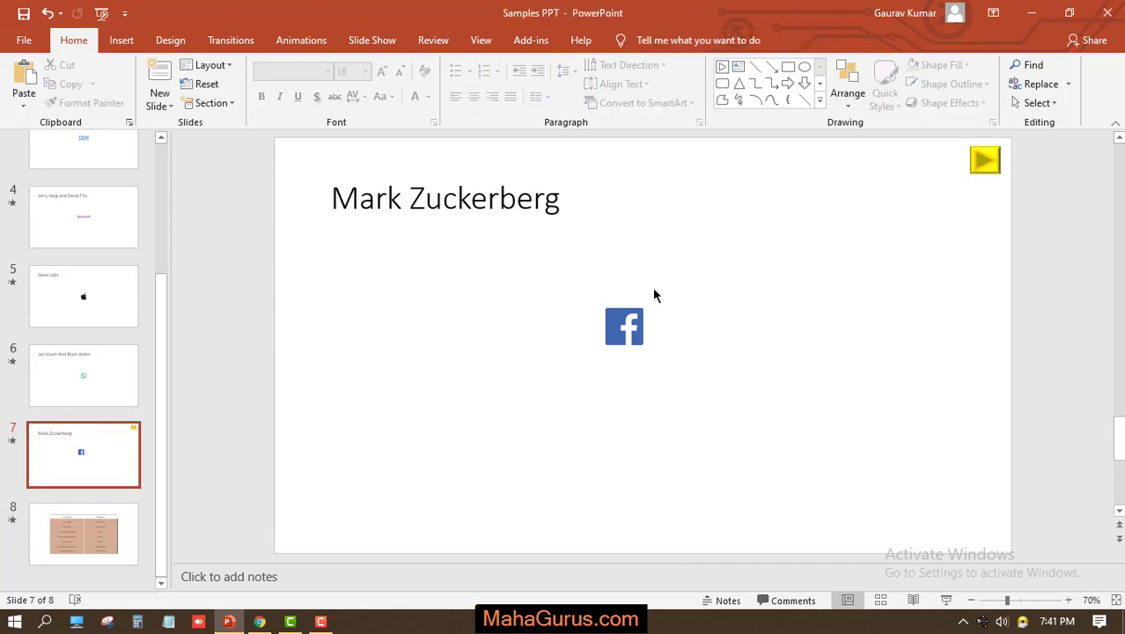